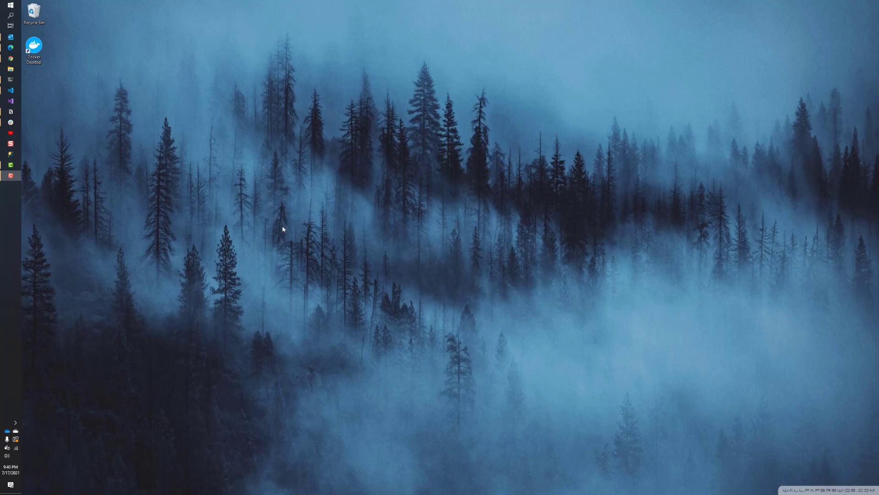
{"action": "left_click", "coordinate": [10, 58]}
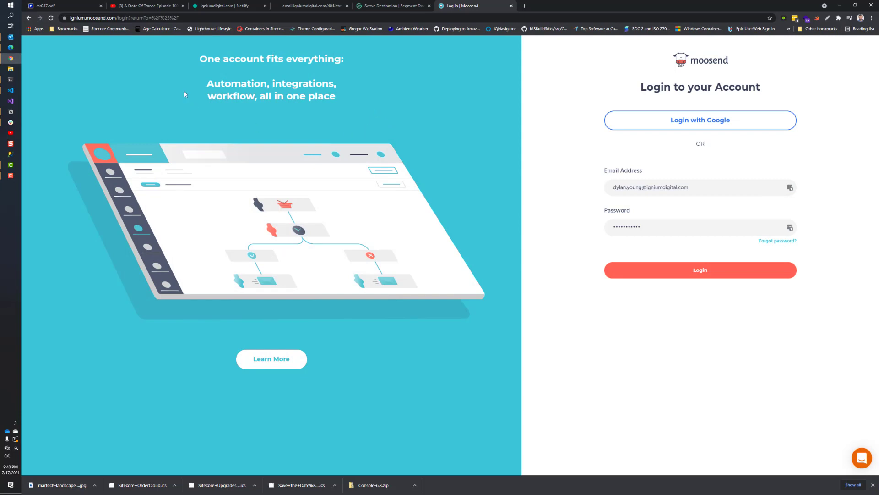
{"action": "left_click", "coordinate": [193, 18]}
{"action": "left_click", "coordinate": [193, 18]}
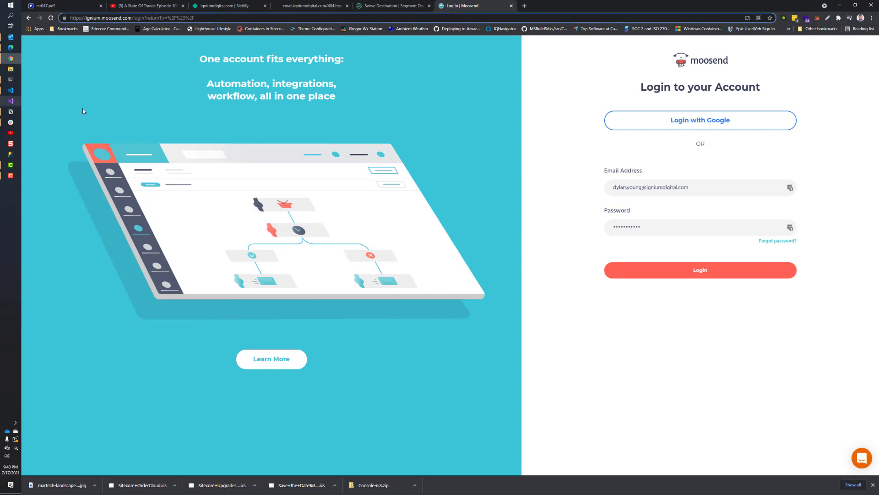
{"action": "key", "text": "Left"}
{"action": "key", "text": "Left"}
{"action": "key", "text": "Left"}
{"action": "key", "text": "Left"}
{"action": "key", "text": "BackSpace"}
{"action": "left_click_drag", "start_coordinate": [218, 18], "coordinate": [87, 18]}
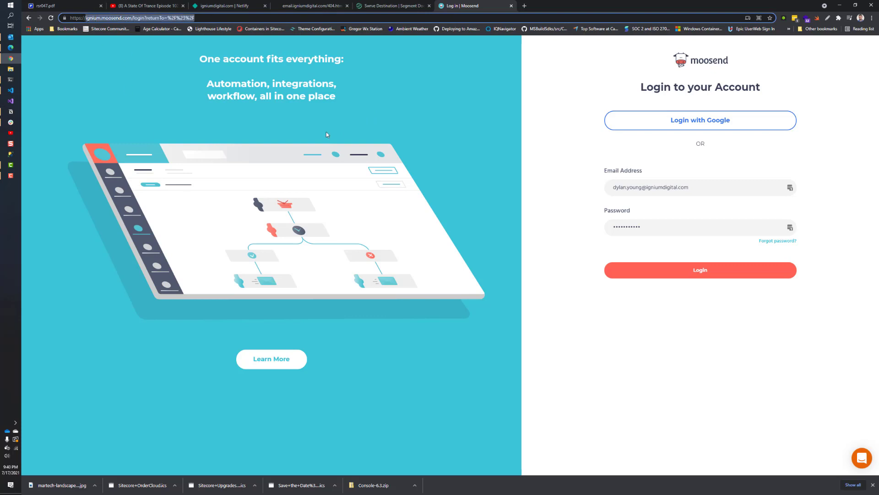
{"action": "type", "text": "www.moosend.com"}
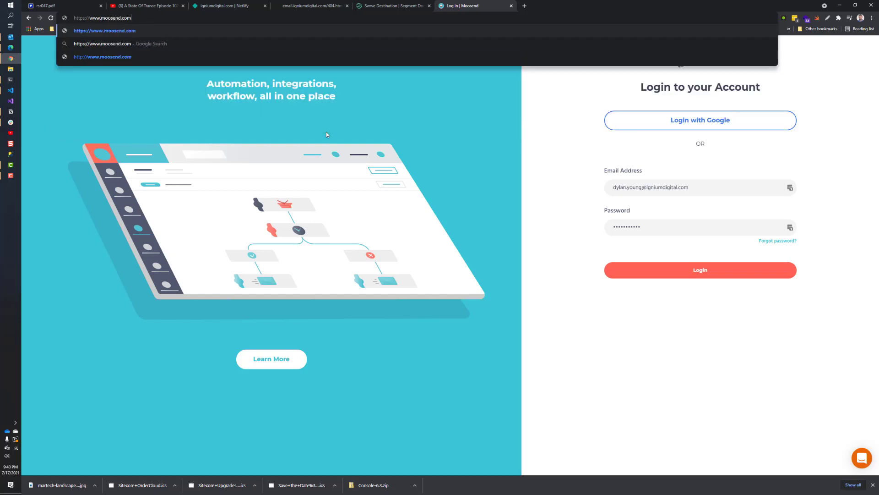
{"action": "key", "text": "Return"}
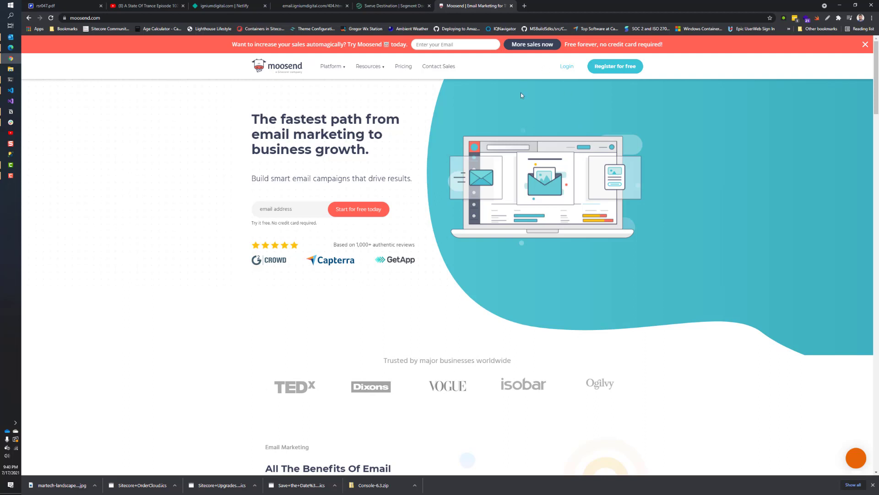
Step: Log in to the Moosend account with the prefilled credentials
{"action": "left_click", "coordinate": [566, 70]}
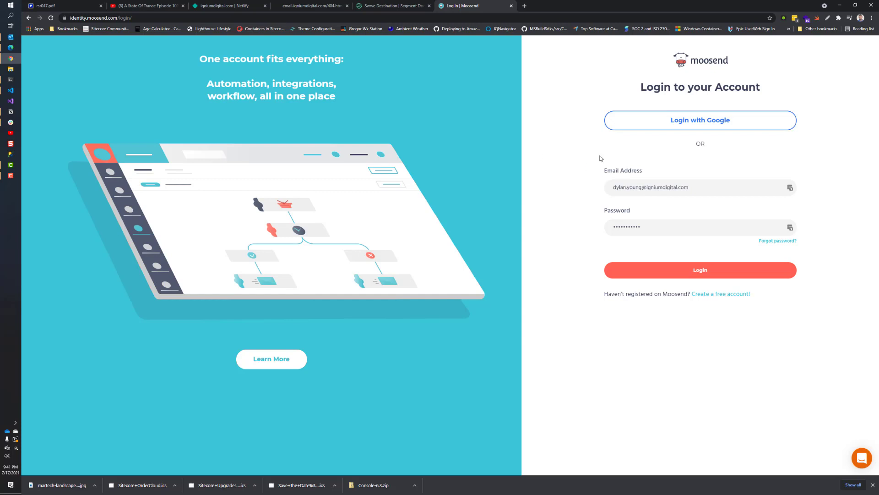
{"action": "left_click", "coordinate": [679, 273]}
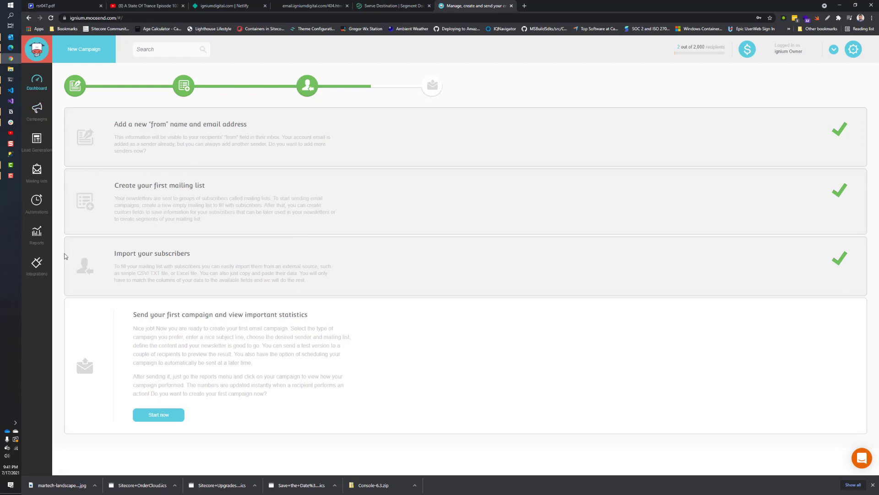
Step: Create a new mailing list named Example Demo List
{"action": "left_click", "coordinate": [36, 176]}
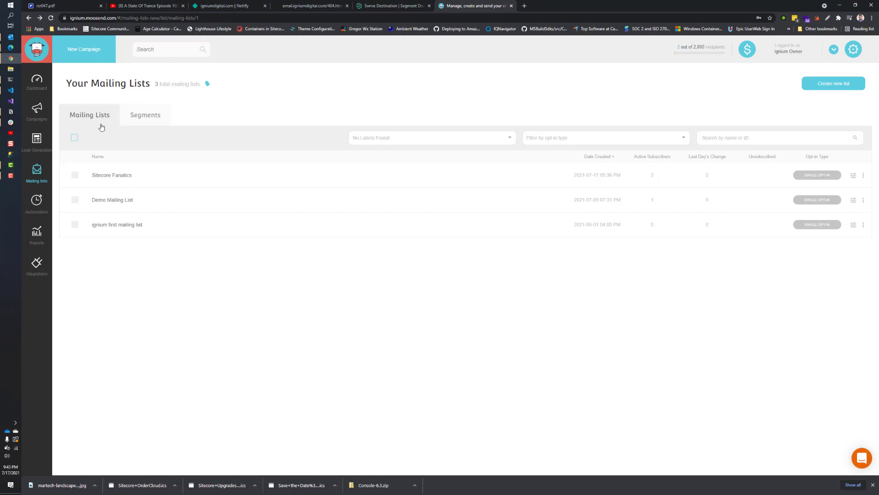
{"action": "left_click", "coordinate": [828, 85]}
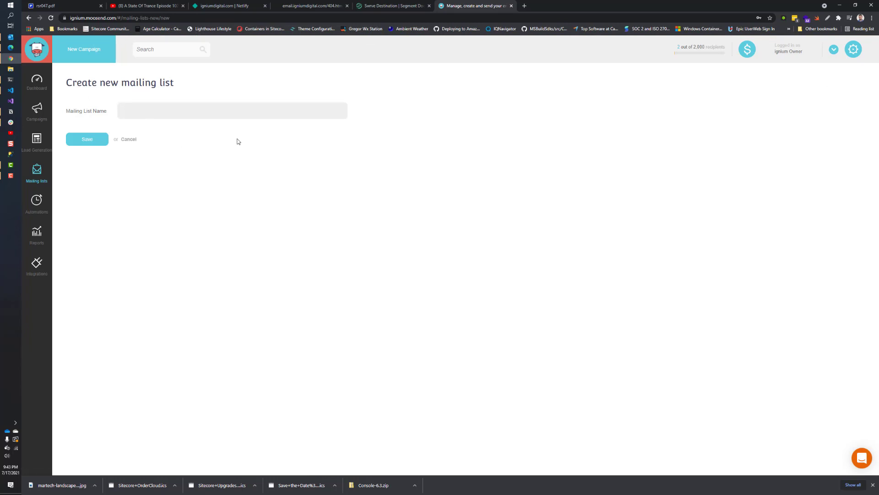
{"action": "type", "text": "Example Demo List"}
{"action": "left_click", "coordinate": [85, 141]}
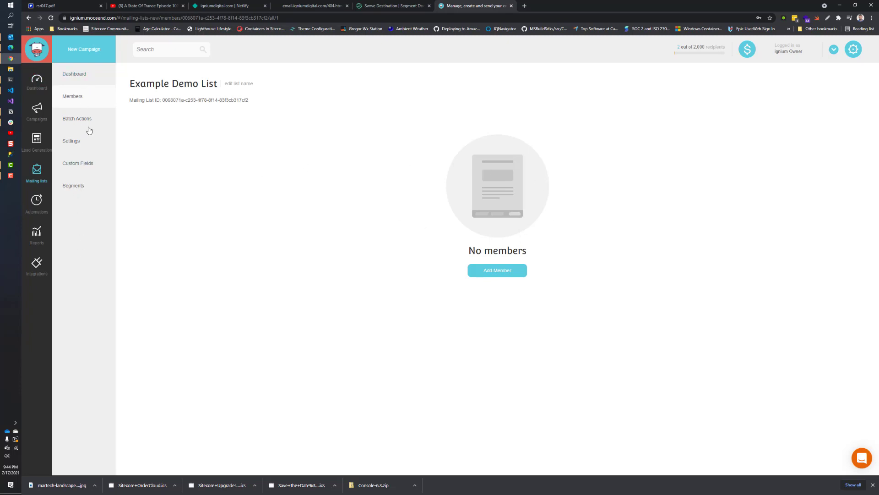
Step: Examine the new list's dashboard, members, batch actions, settings, custom fields and segments
{"action": "left_click", "coordinate": [80, 76]}
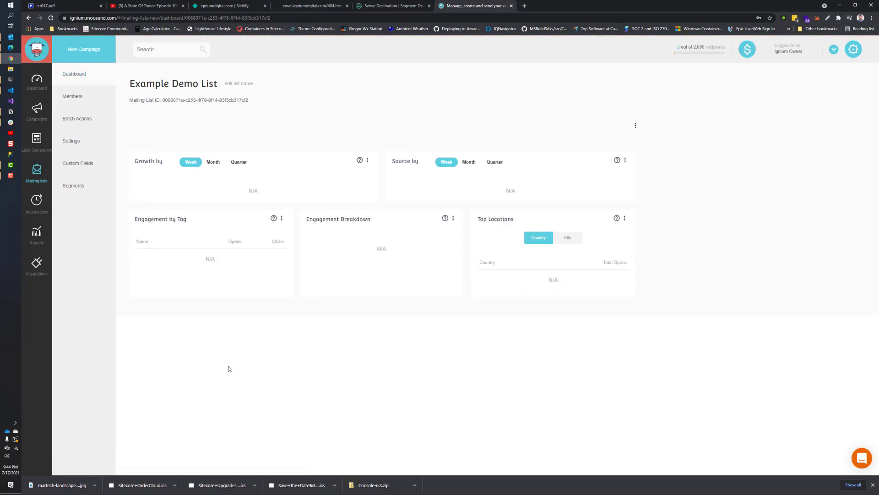
{"action": "left_click", "coordinate": [79, 98]}
{"action": "left_click", "coordinate": [77, 100]}
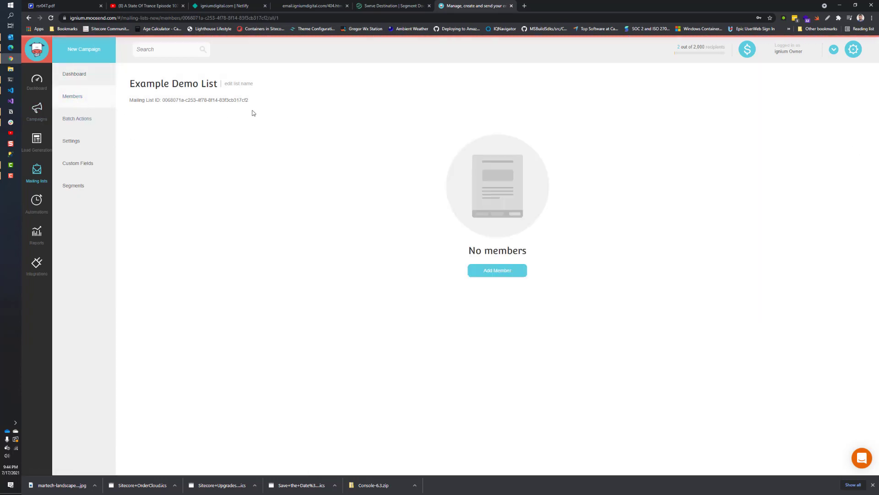
{"action": "left_click", "coordinate": [84, 122]}
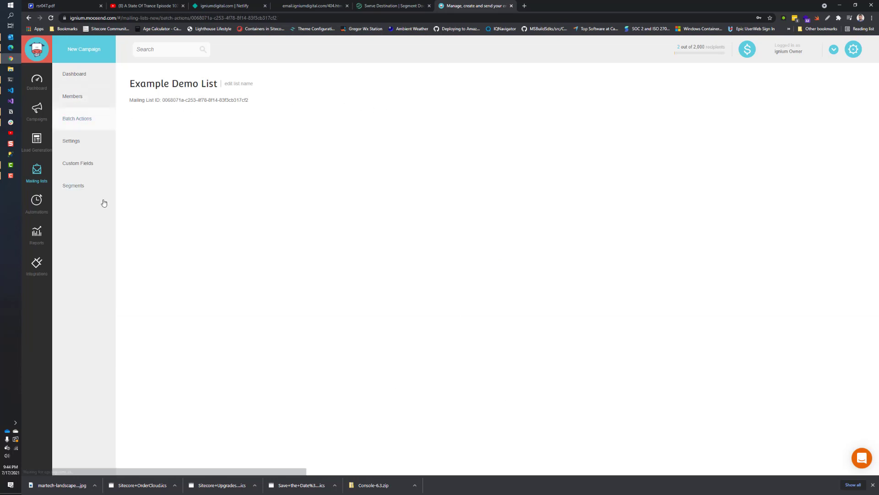
{"action": "left_click", "coordinate": [71, 142]}
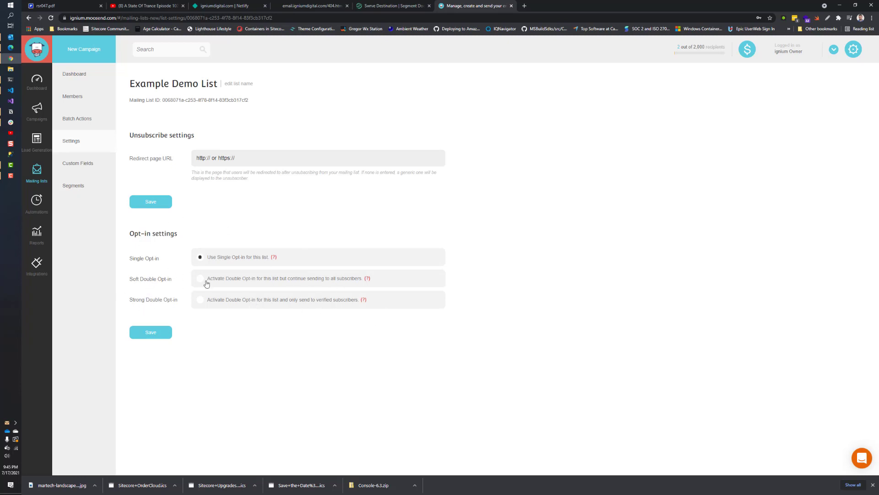
{"action": "left_click", "coordinate": [79, 163]}
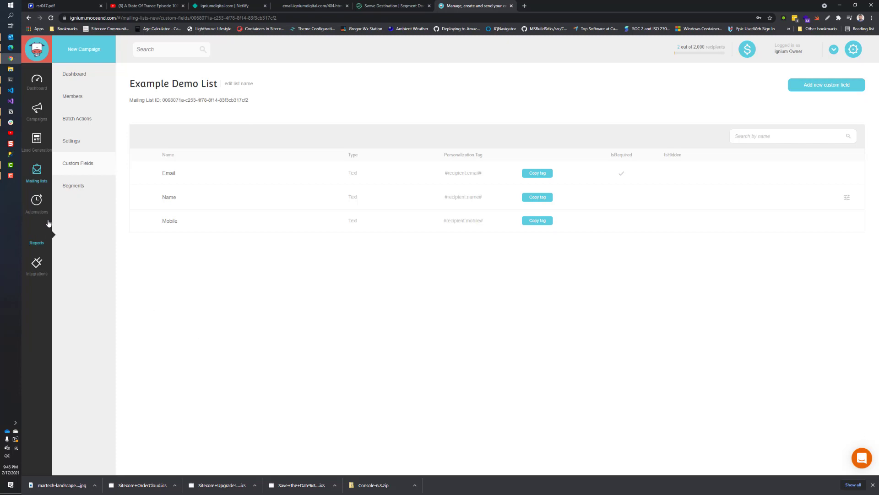
{"action": "left_click", "coordinate": [74, 185]}
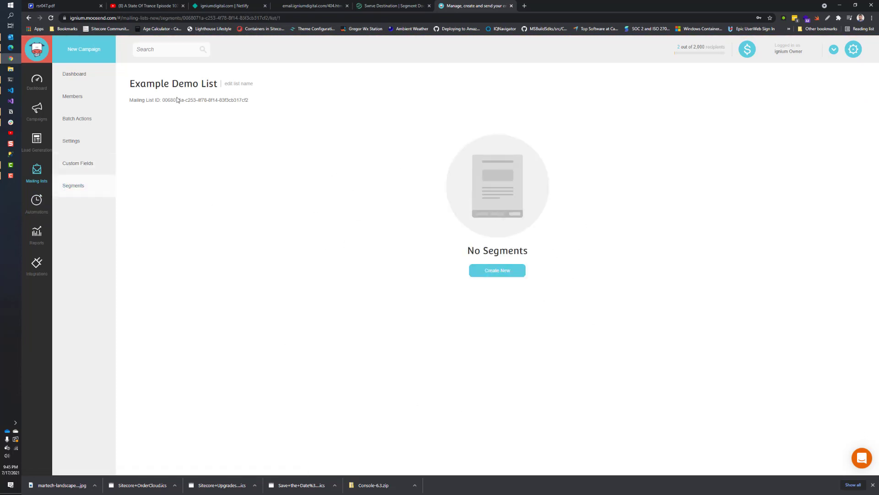
Step: Add a member to Example Demo List with the member's email and full name, marked as verified with consent
{"action": "left_click", "coordinate": [73, 96]}
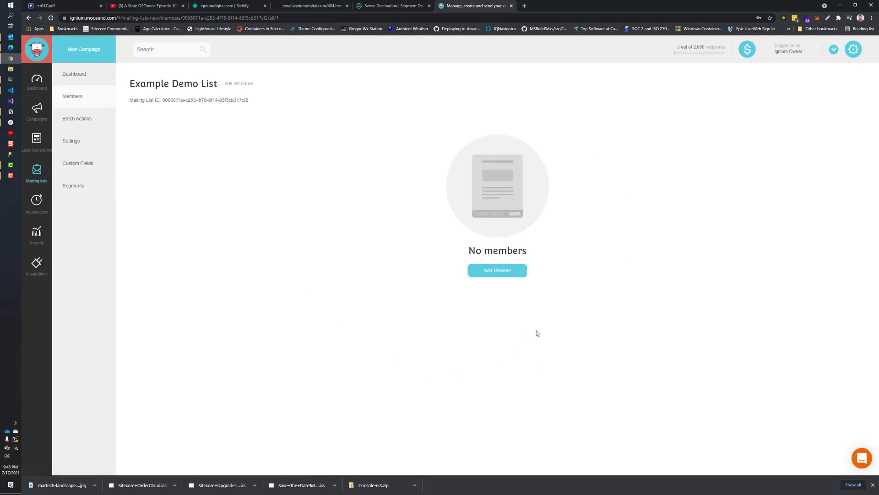
{"action": "left_click", "coordinate": [495, 271]}
{"action": "left_click", "coordinate": [215, 134]}
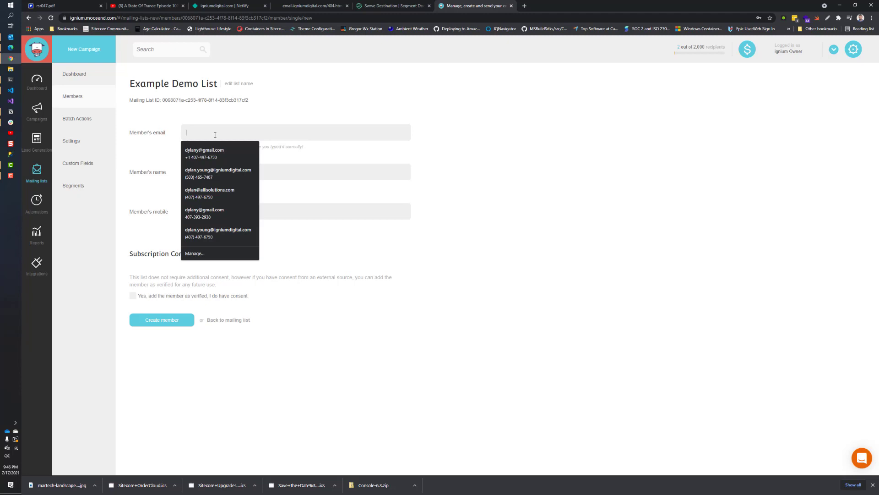
{"action": "type", "text": "jane.d"}
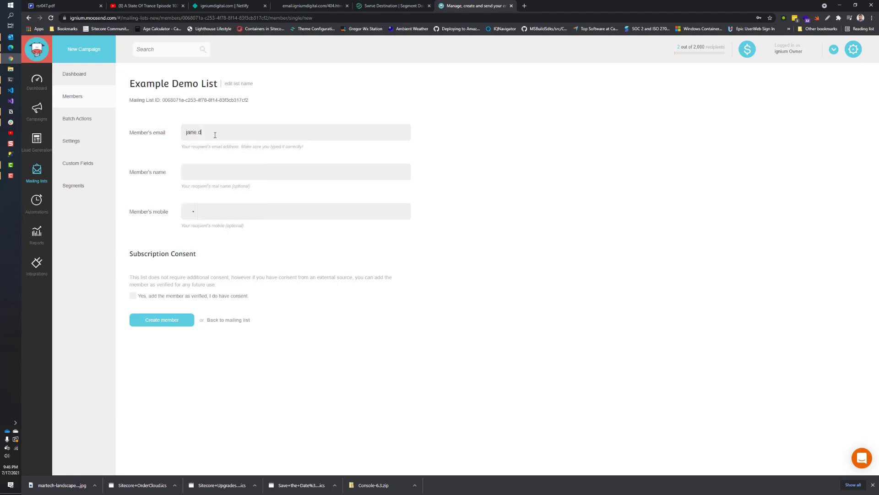
{"action": "type", "text": "oe@mailinator.com"}
{"action": "key", "text": "Tab"}
{"action": "type", "text": "Jane Do"}
{"action": "left_click", "coordinate": [157, 323]}
{"action": "left_click", "coordinate": [132, 296]}
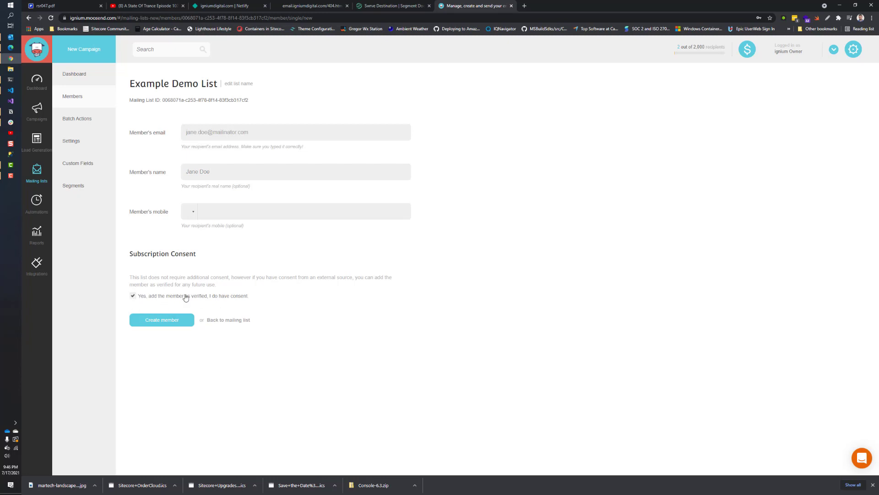
{"action": "left_click", "coordinate": [159, 326]}
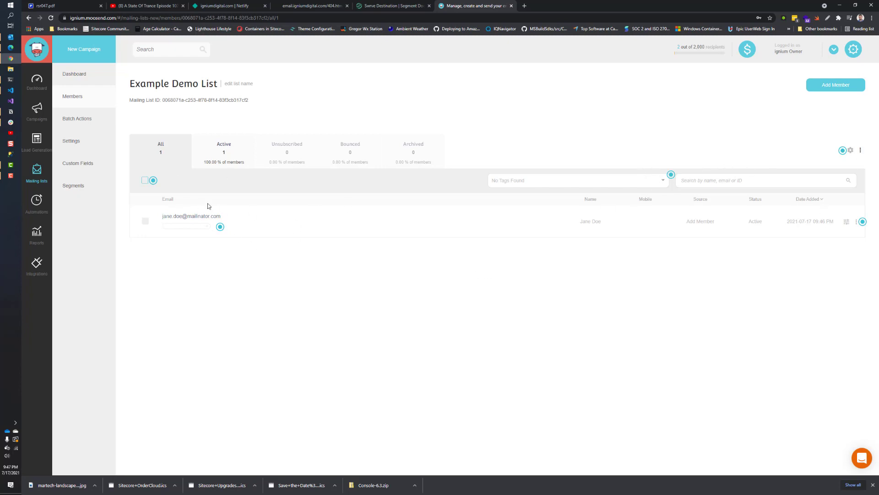
Step: Filter the members to the active ones, select the member and examine the available bulk actions
{"action": "left_click", "coordinate": [145, 180]}
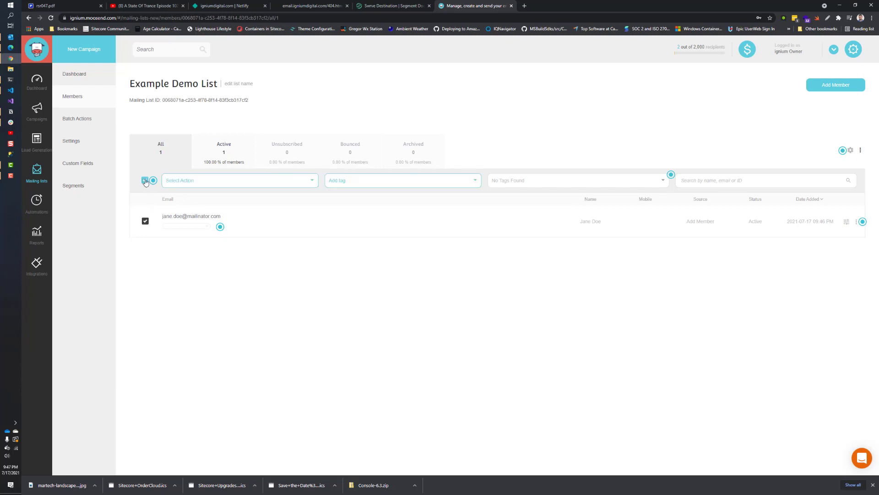
{"action": "left_click", "coordinate": [145, 179]}
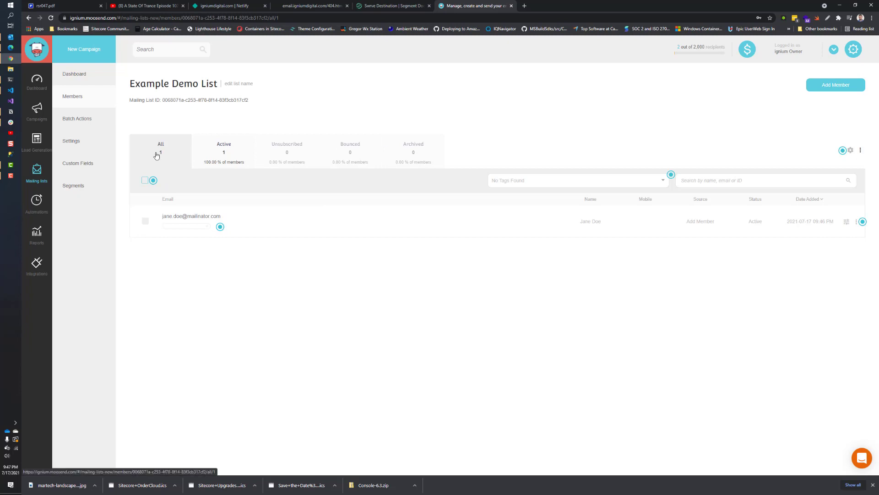
{"action": "left_click", "coordinate": [232, 151]}
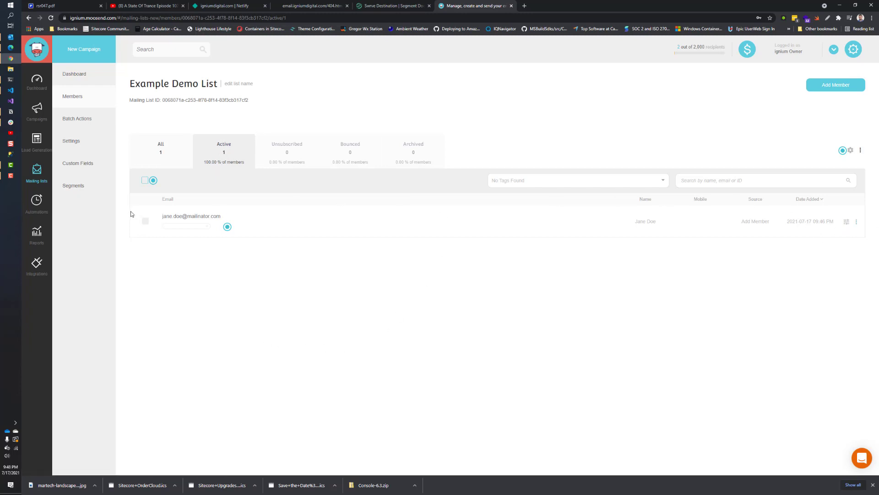
{"action": "left_click", "coordinate": [146, 221]}
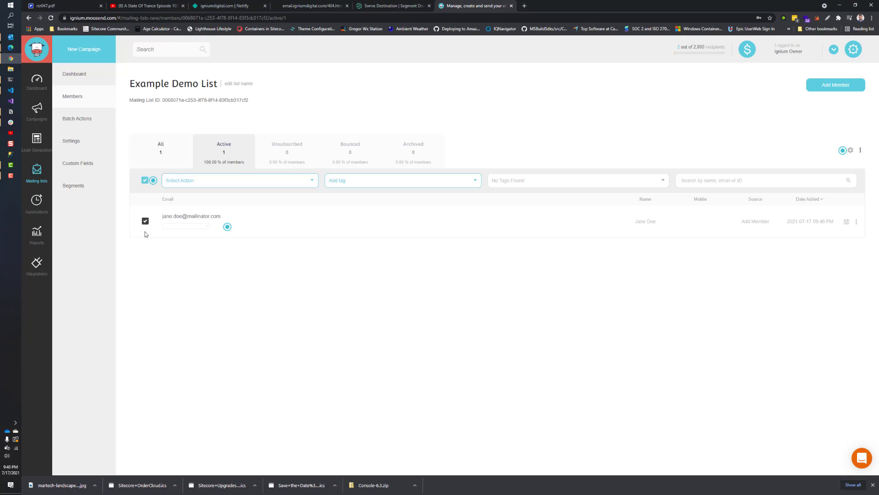
{"action": "left_click", "coordinate": [222, 181]}
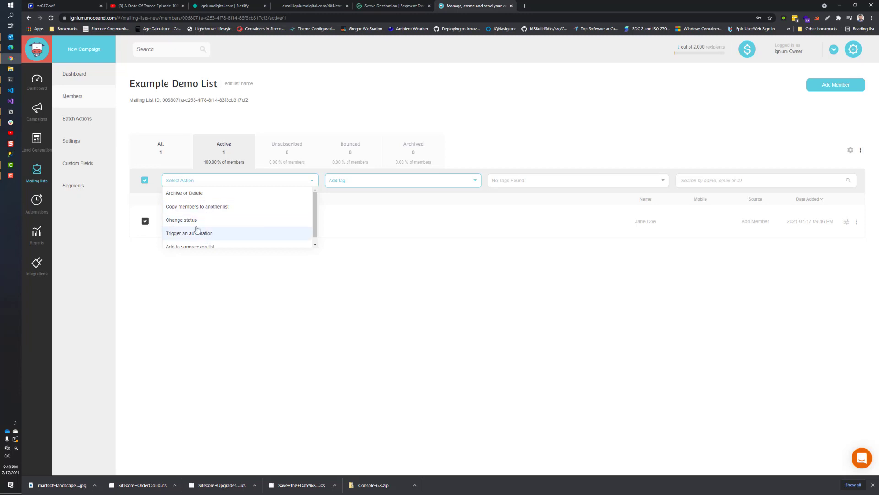
{"action": "scroll", "coordinate": [204, 239], "scroll_direction": "down", "scroll_amount": 1}
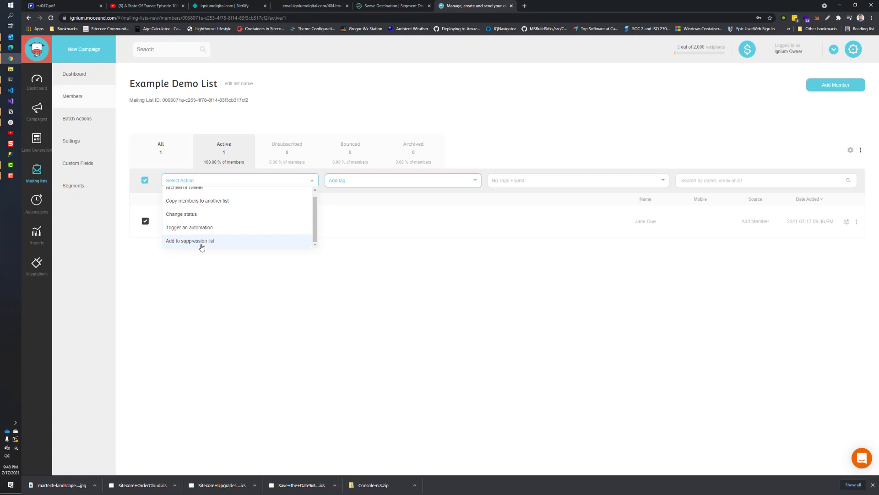
{"action": "scroll", "coordinate": [206, 234], "scroll_direction": "up", "scroll_amount": 1}
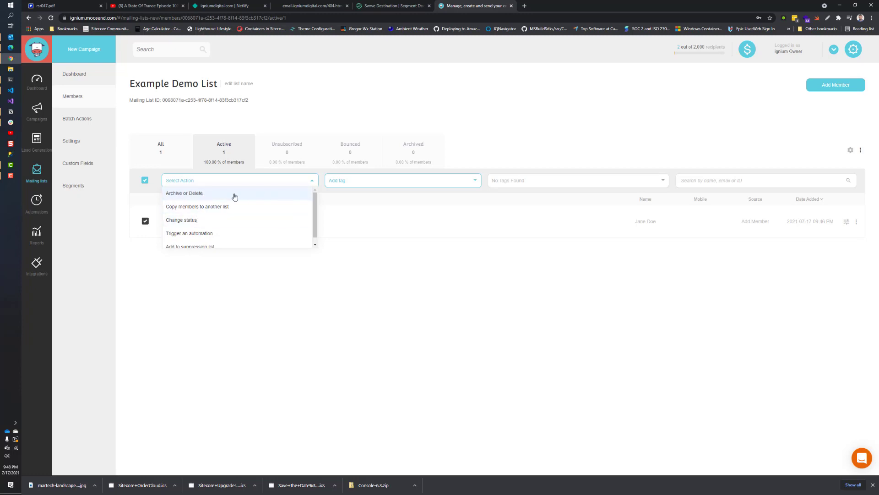
{"action": "left_click", "coordinate": [327, 288]}
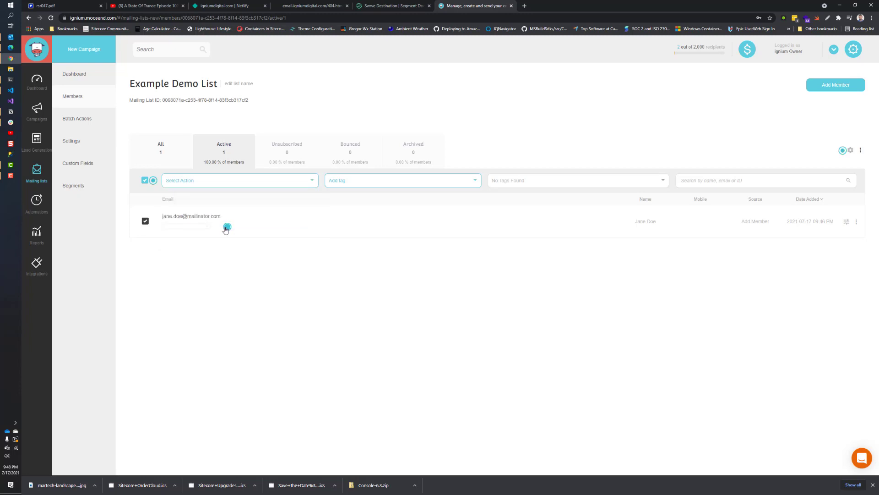
{"action": "left_click", "coordinate": [206, 228]}
{"action": "left_click", "coordinate": [205, 227]}
Step: Edit the member's details to add a US mobile number and update the member
{"action": "left_click", "coordinate": [847, 222]}
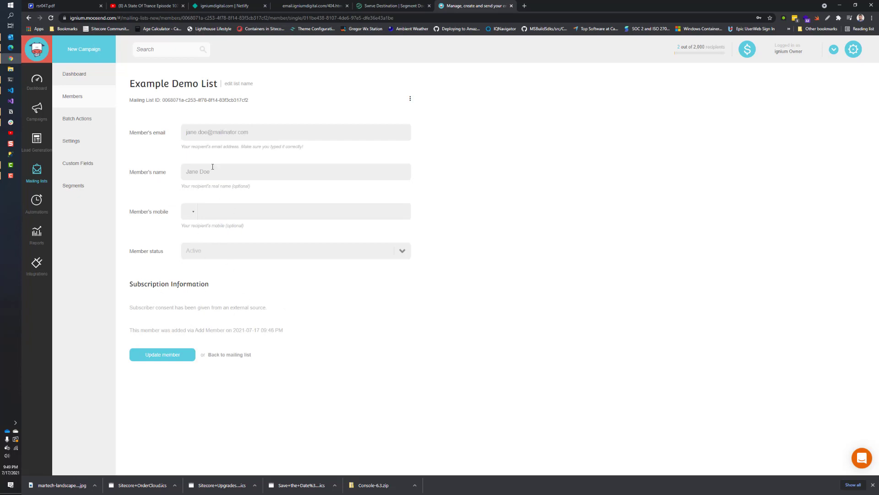
{"action": "left_click", "coordinate": [197, 215]}
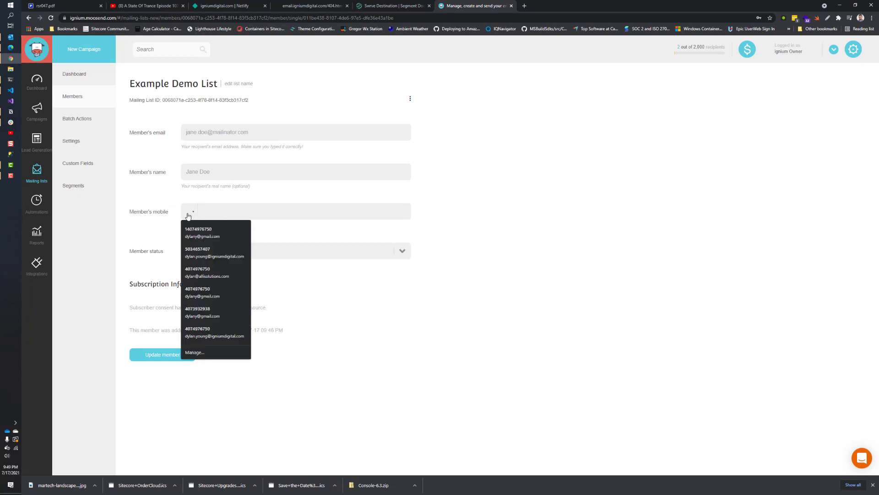
{"action": "left_click", "coordinate": [188, 215]}
{"action": "left_click", "coordinate": [188, 216]}
{"action": "left_click", "coordinate": [189, 215]}
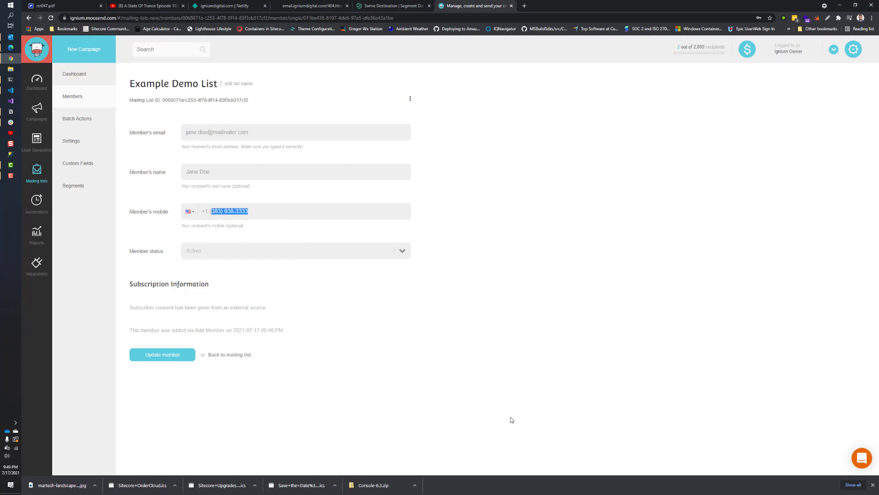
{"action": "left_click", "coordinate": [173, 350]}
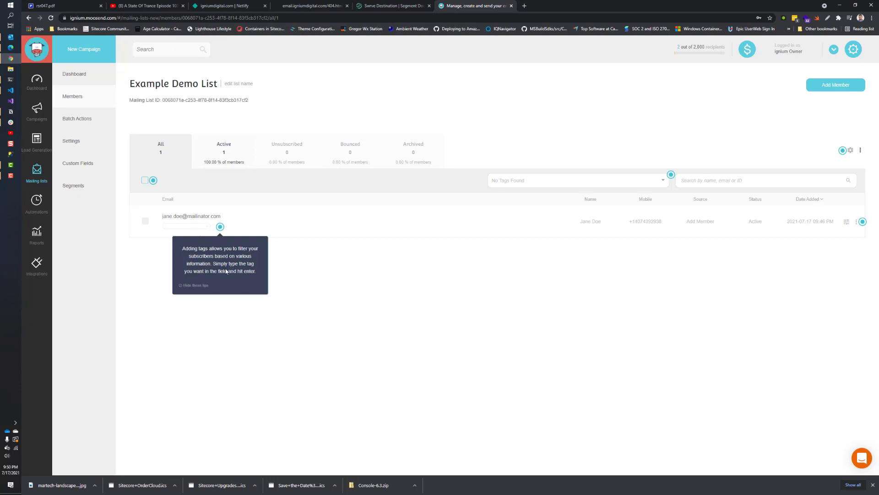
Step: Tag the list's member as female
{"action": "left_click", "coordinate": [178, 227]}
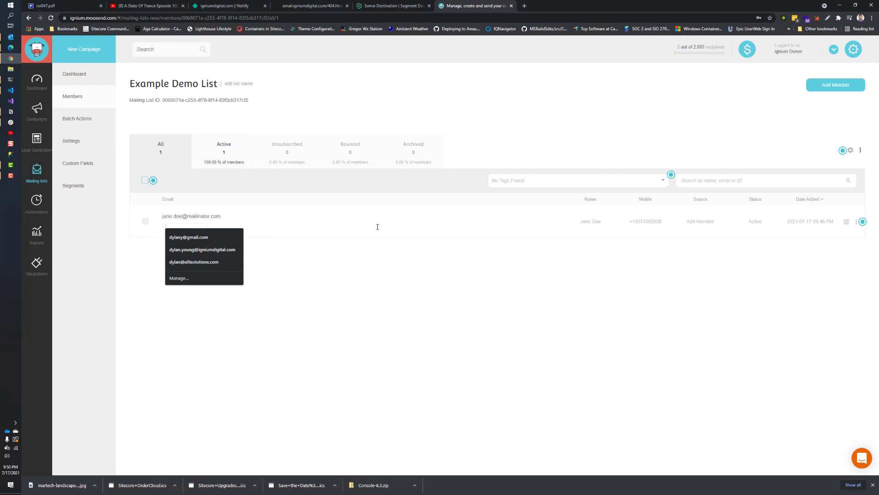
{"action": "type", "text": "Female"}
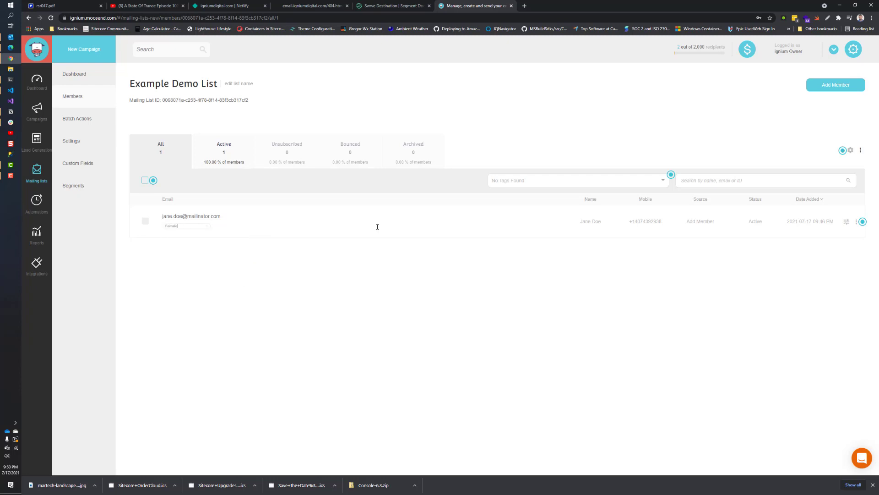
{"action": "key", "text": "Return"}
Step: Examine the actions available for the member and view the member's campaign activity, returning to the members list
{"action": "left_click", "coordinate": [857, 222]}
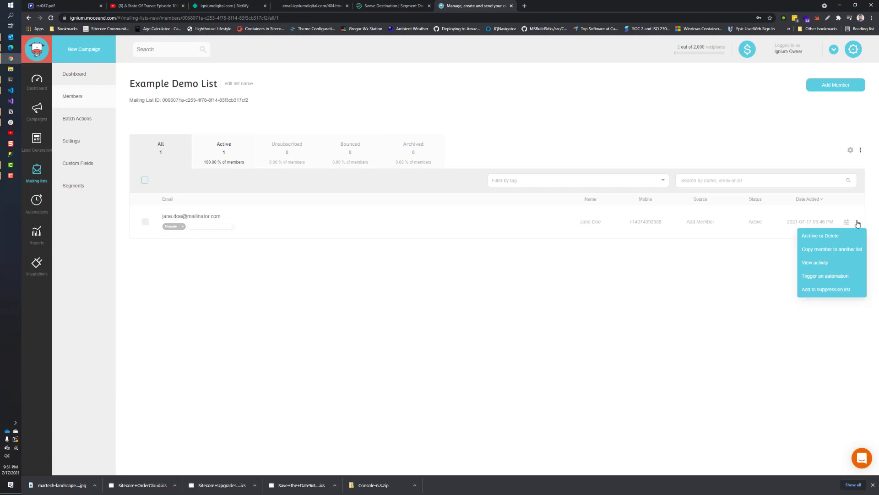
{"action": "left_click", "coordinate": [523, 341]}
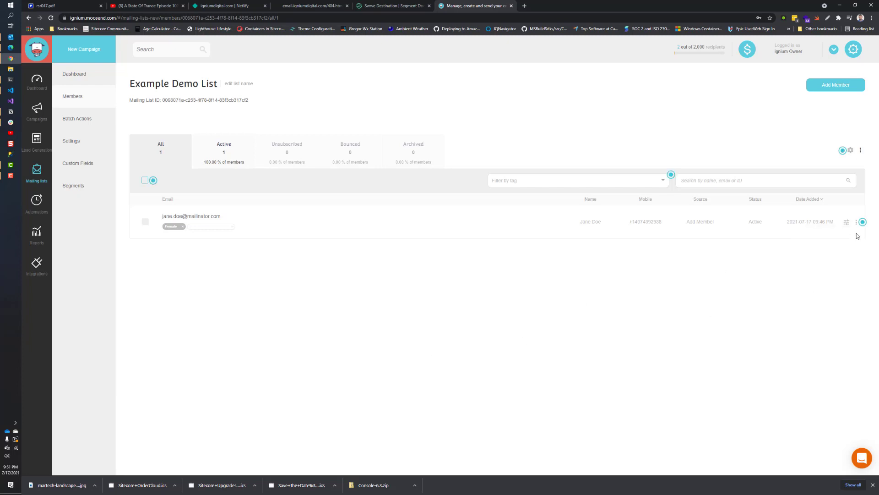
{"action": "left_click", "coordinate": [857, 222]}
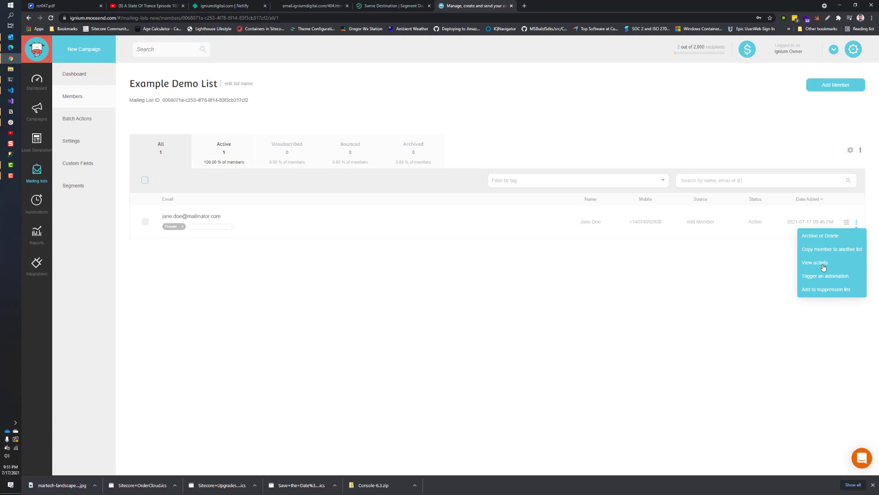
{"action": "left_click", "coordinate": [820, 264]}
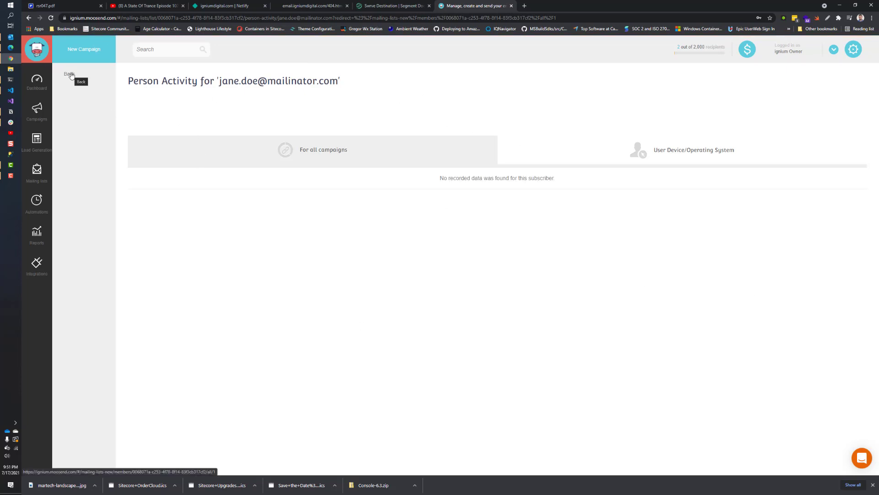
{"action": "left_click", "coordinate": [70, 75]}
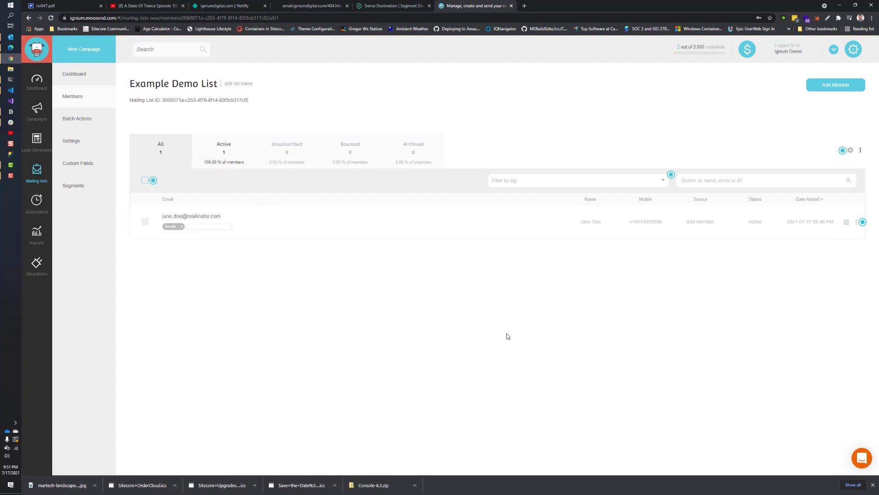
Step: Filter the members by the female tag, review the matching member and clear the filter
{"action": "left_click", "coordinate": [591, 181]}
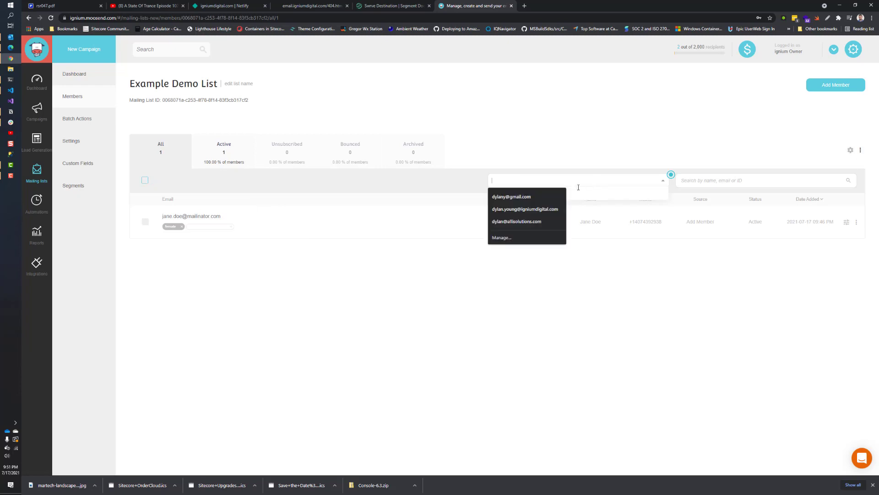
{"action": "left_click", "coordinate": [519, 336]}
{"action": "type", "text": "am"}
{"action": "key", "text": "BackSpace"}
{"action": "key", "text": "BackSpace"}
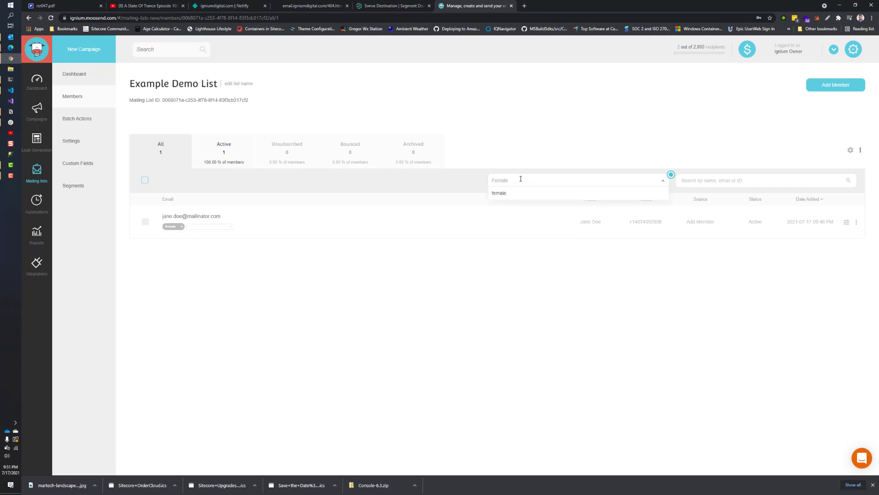
{"action": "left_click", "coordinate": [497, 194]}
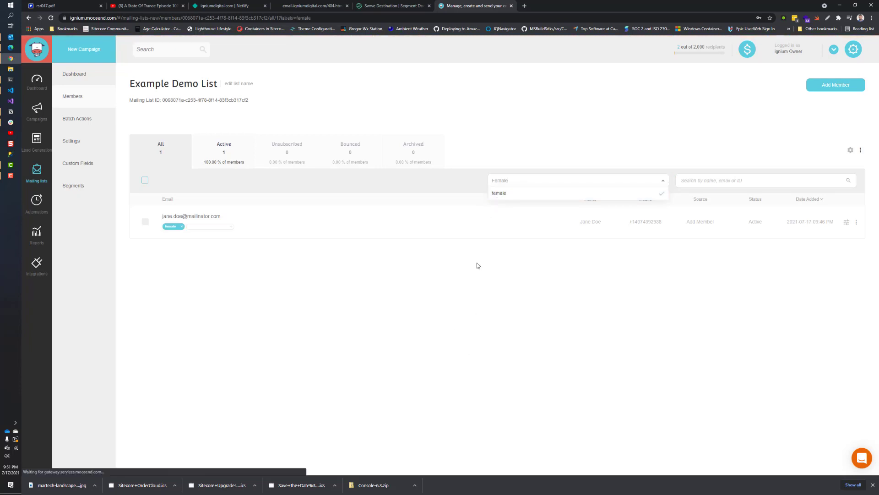
{"action": "left_click", "coordinate": [519, 365]}
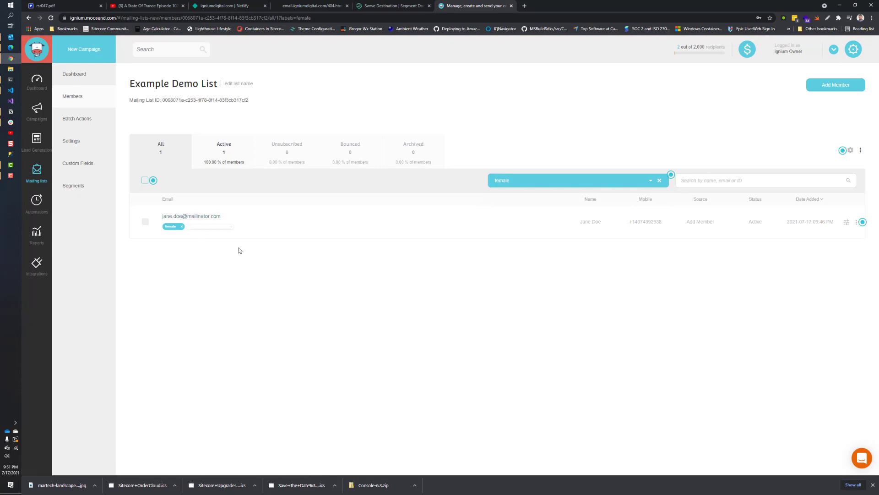
{"action": "left_click", "coordinate": [660, 181]}
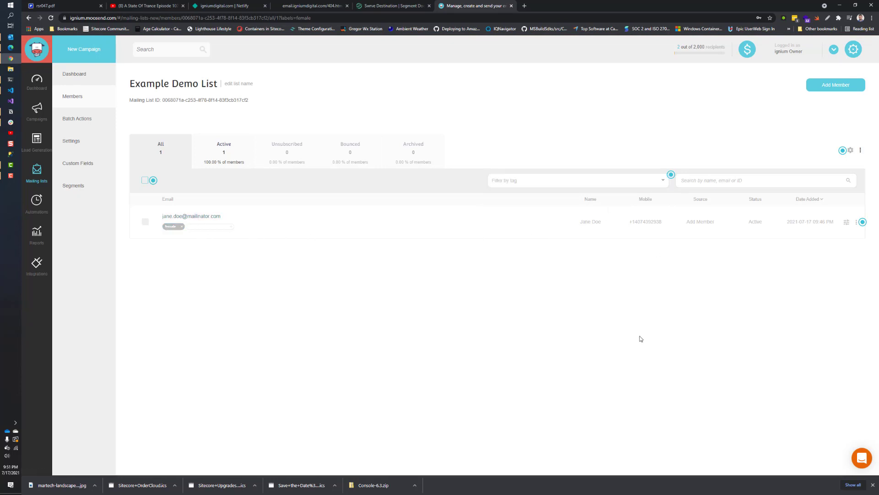
Step: Examine the member's details page with the mailing list ID, and the member's archive or delete options
{"action": "left_click", "coordinate": [696, 179]}
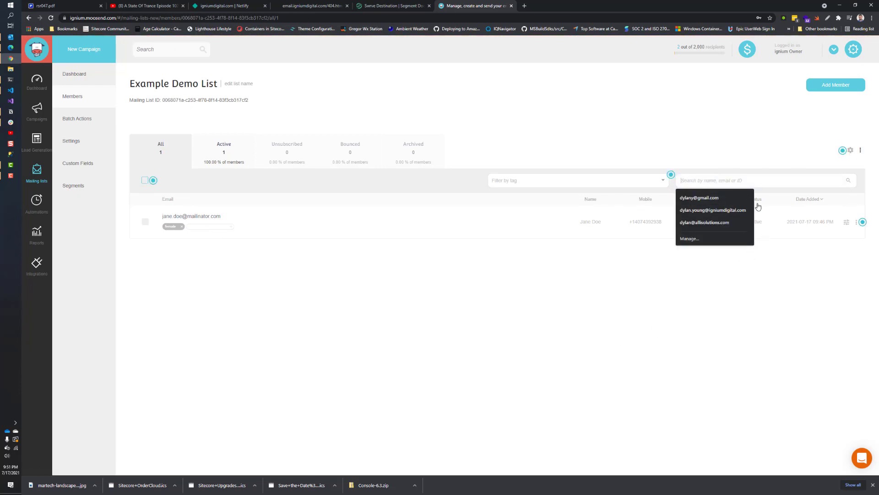
{"action": "left_click", "coordinate": [197, 217]}
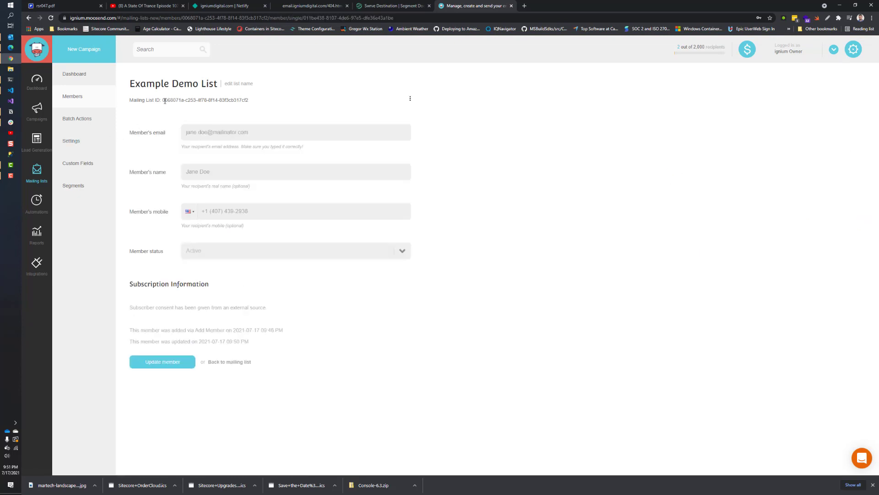
{"action": "left_click_drag", "start_coordinate": [163, 101], "coordinate": [258, 107]}
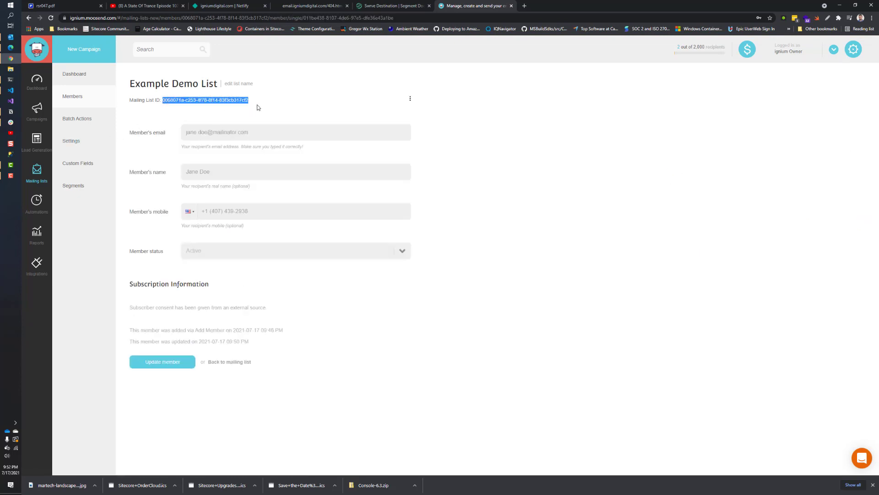
{"action": "left_click", "coordinate": [546, 295]}
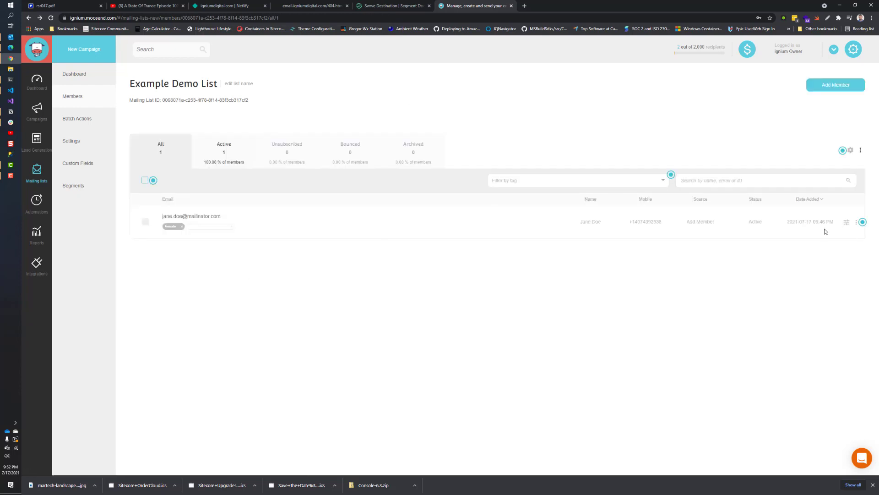
{"action": "left_click", "coordinate": [856, 222]}
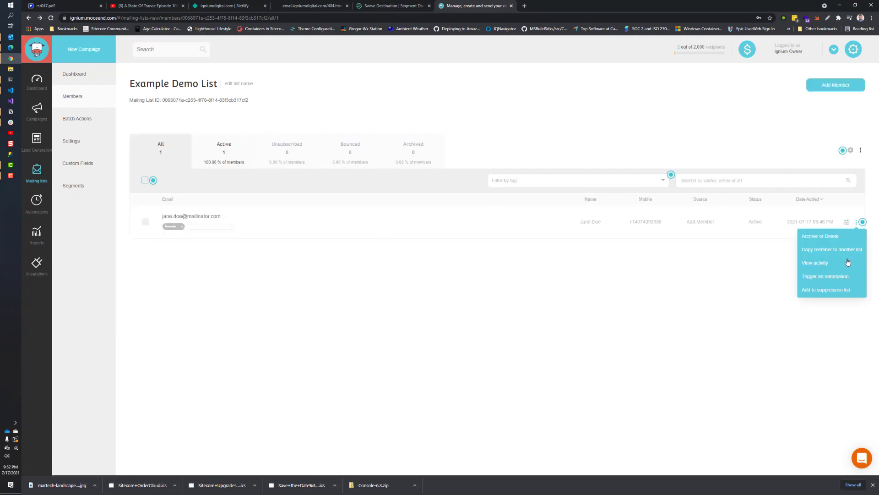
{"action": "left_click", "coordinate": [810, 240]}
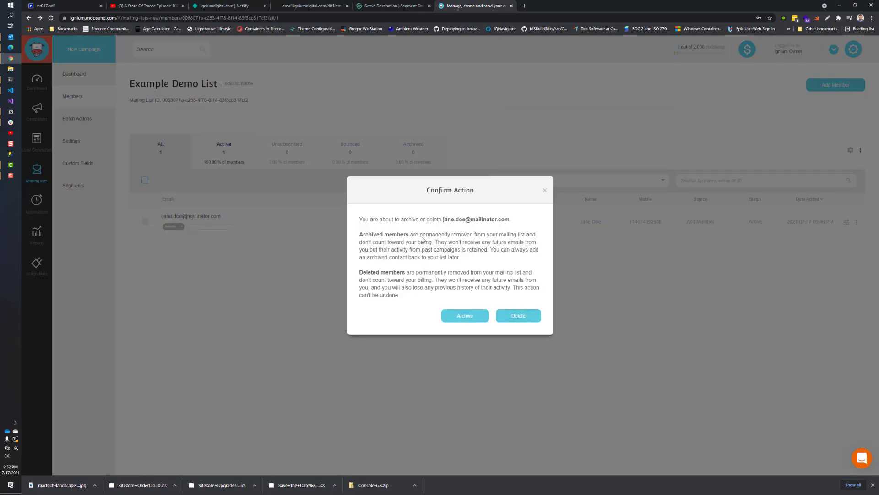
Step: Examine the bulk actions for all members, clear the selection and review the list's delete and export options
{"action": "mouse_move", "coordinate": [152, 187]}
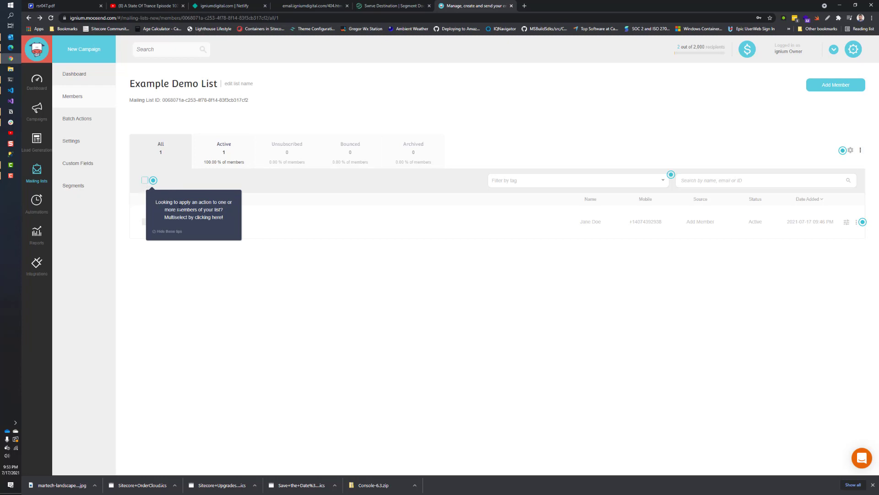
{"action": "left_click", "coordinate": [230, 294]}
{"action": "left_click", "coordinate": [145, 181]}
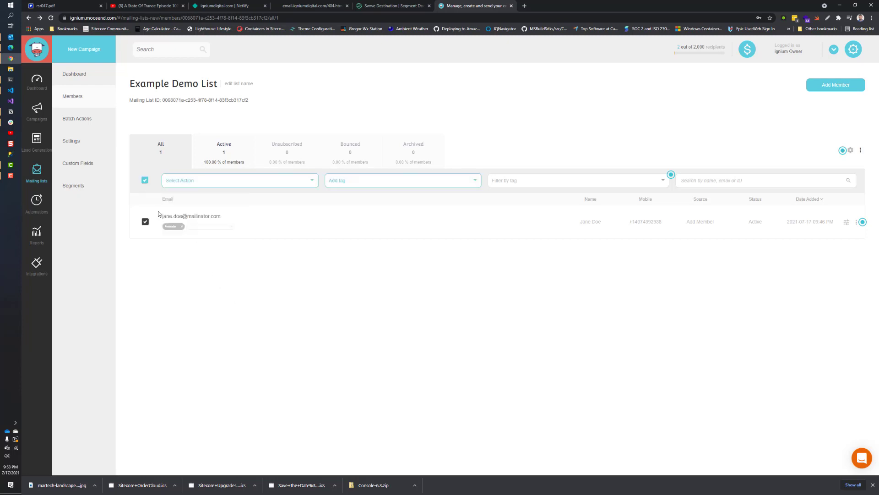
{"action": "left_click", "coordinate": [211, 180]}
{"action": "left_click", "coordinate": [146, 183]}
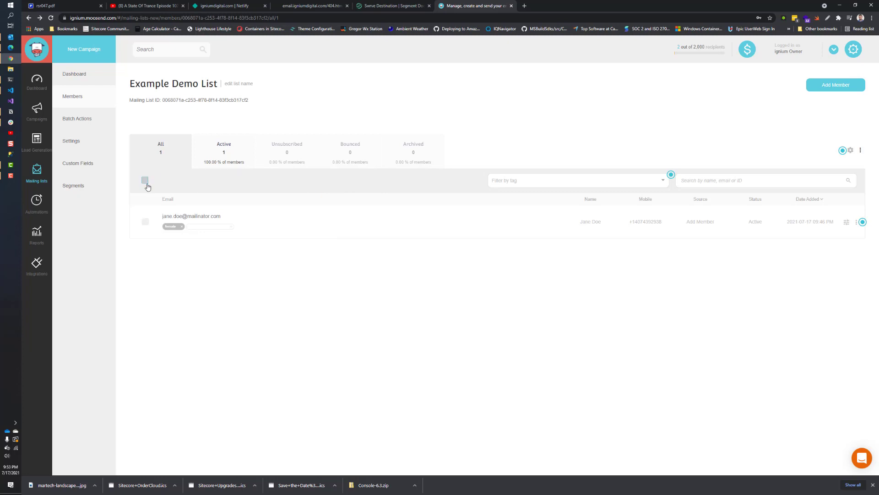
{"action": "left_click", "coordinate": [862, 152]}
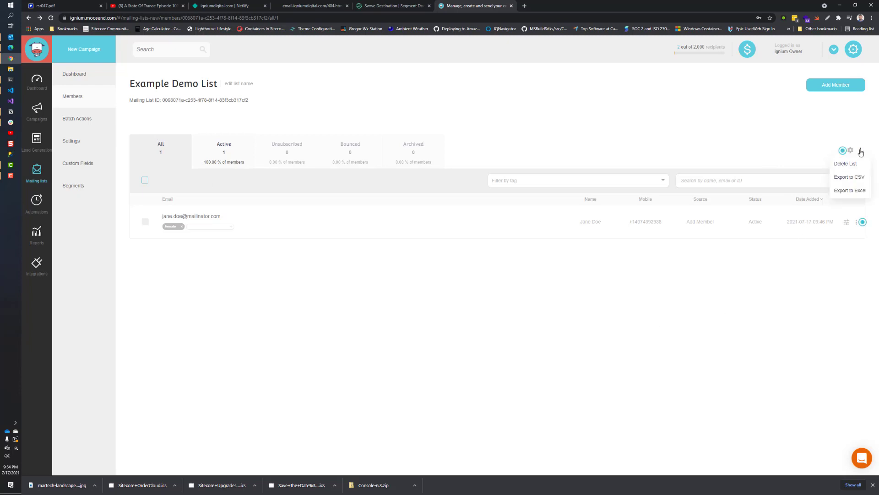
{"action": "left_click", "coordinate": [750, 132]}
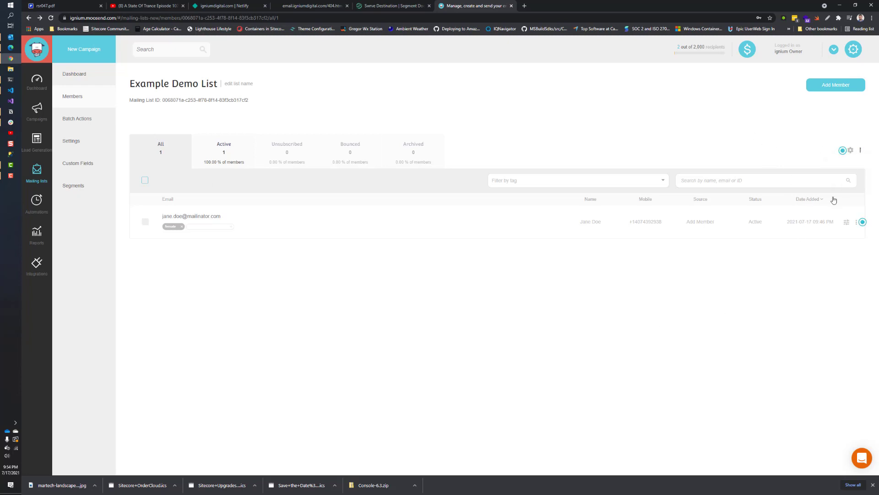